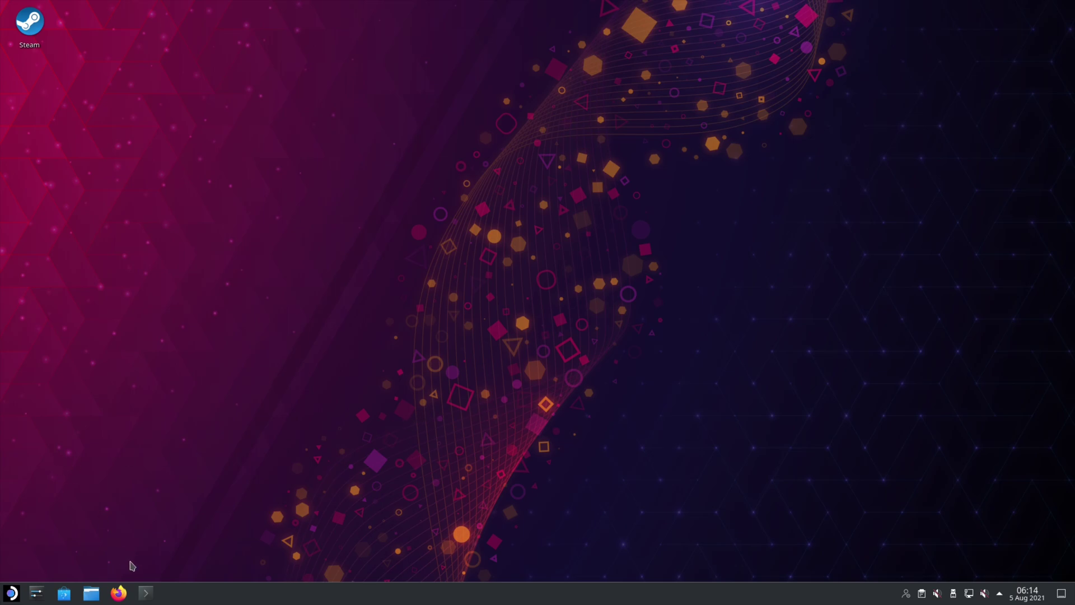
Launch Dolphin at the root folder and show its location as the editable path /.
left_click(91, 593)
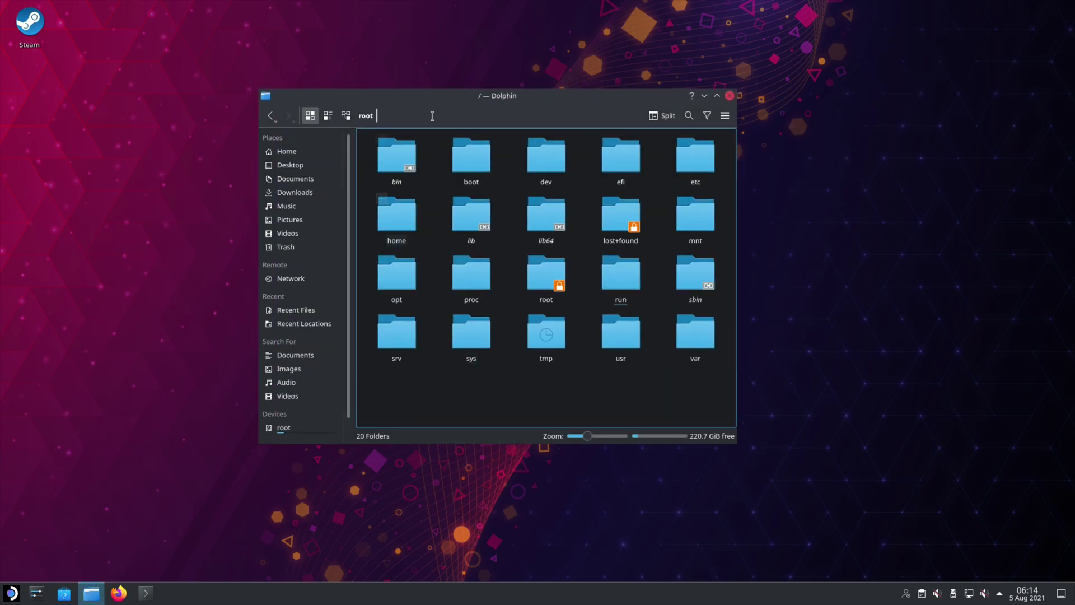
left_click(392, 116)
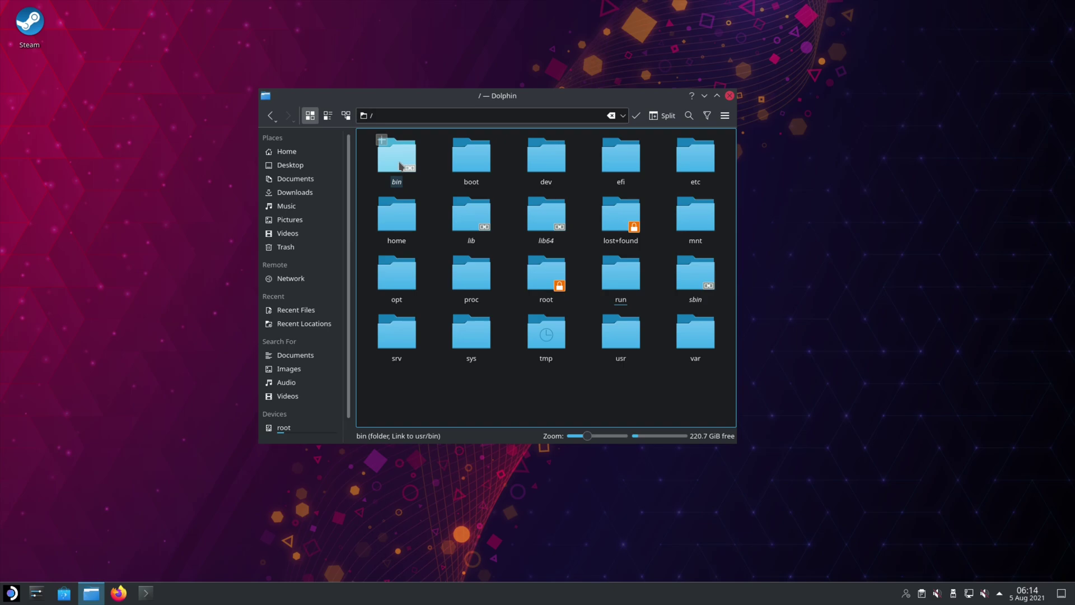
Enter the dev folder, then go back to the root's 20-folder listing.
left_click(552, 172)
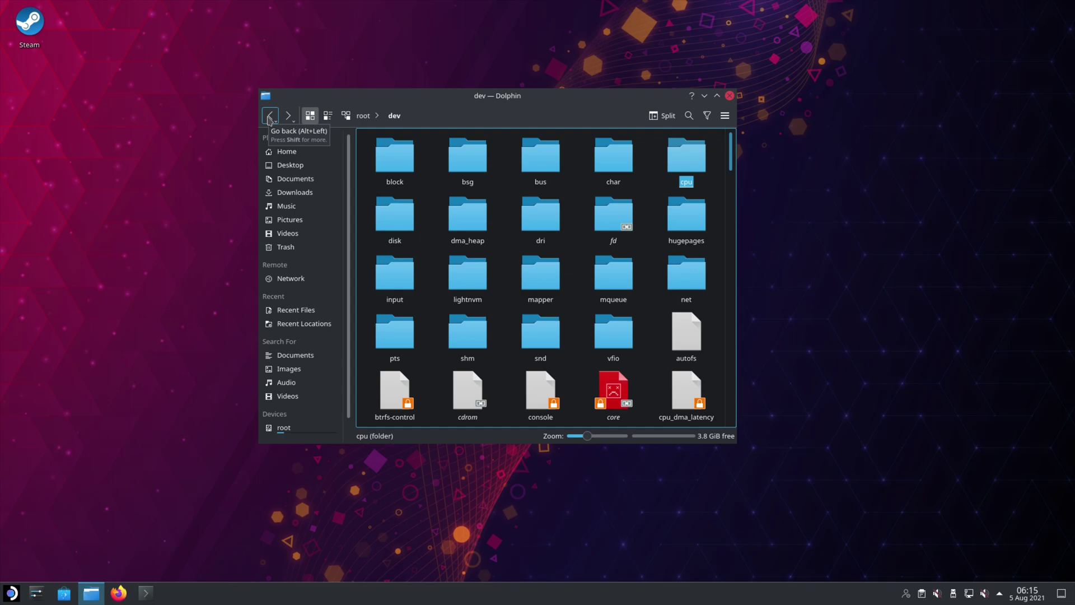
left_click(268, 116)
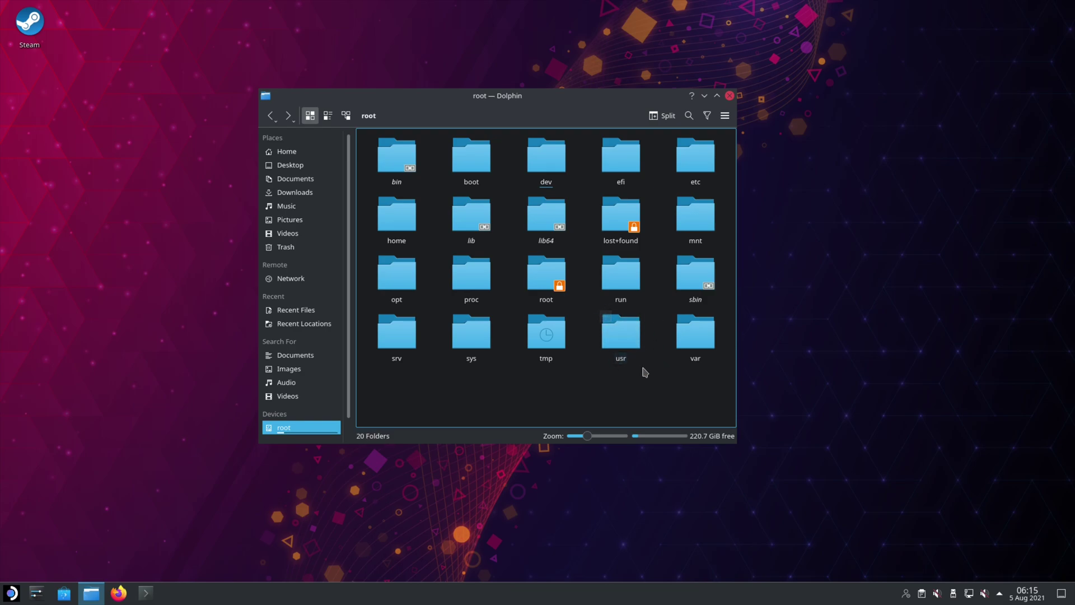
Open /home and the user's folder, peek into Desktop, then return to Home.
left_click(395, 220)
double_click(395, 220)
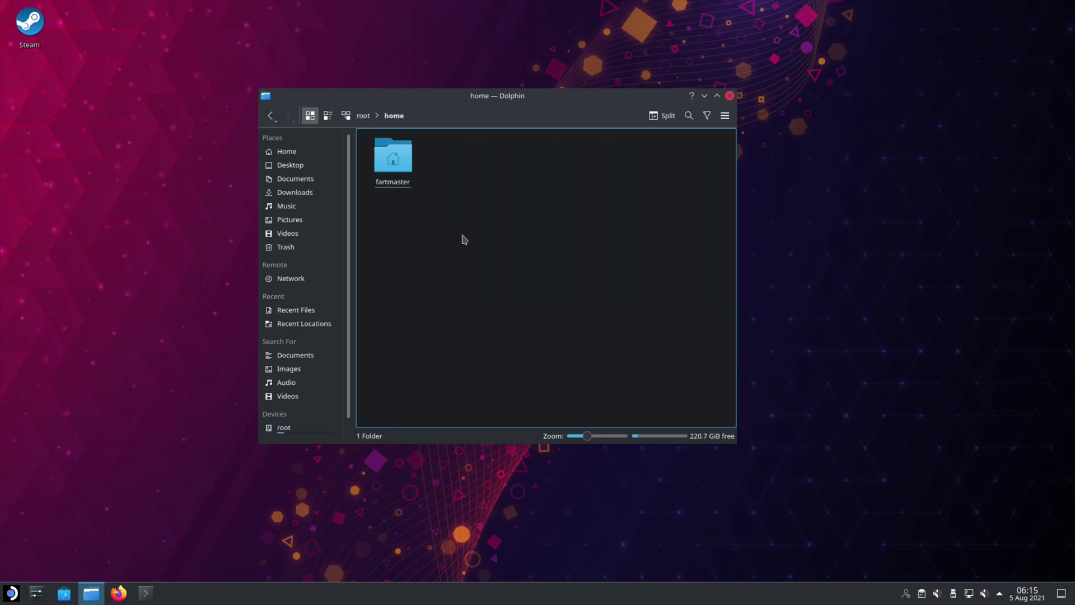
double_click(397, 155)
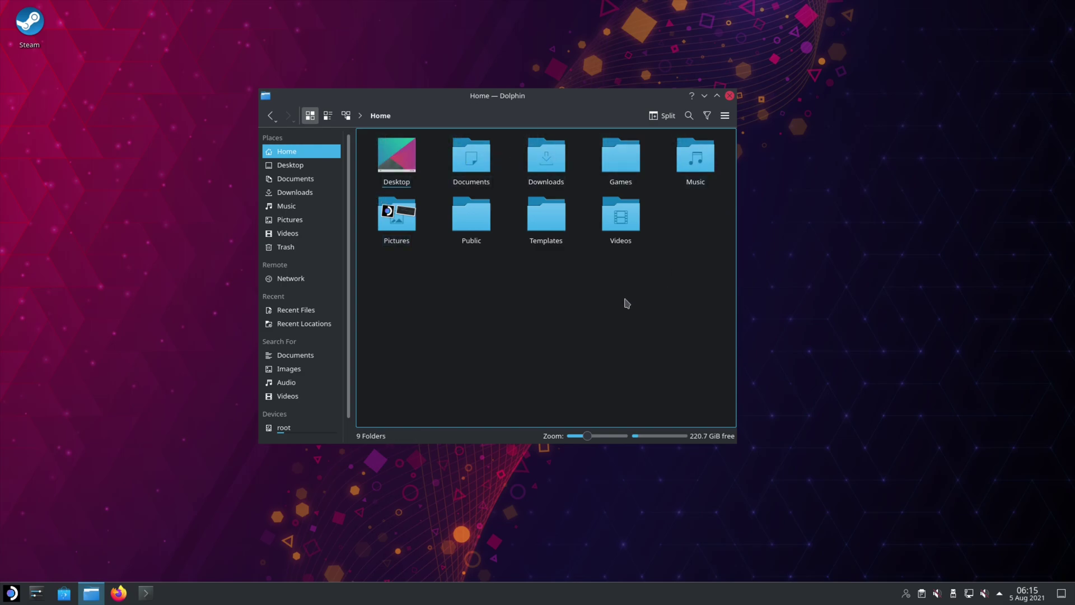
left_click(407, 172)
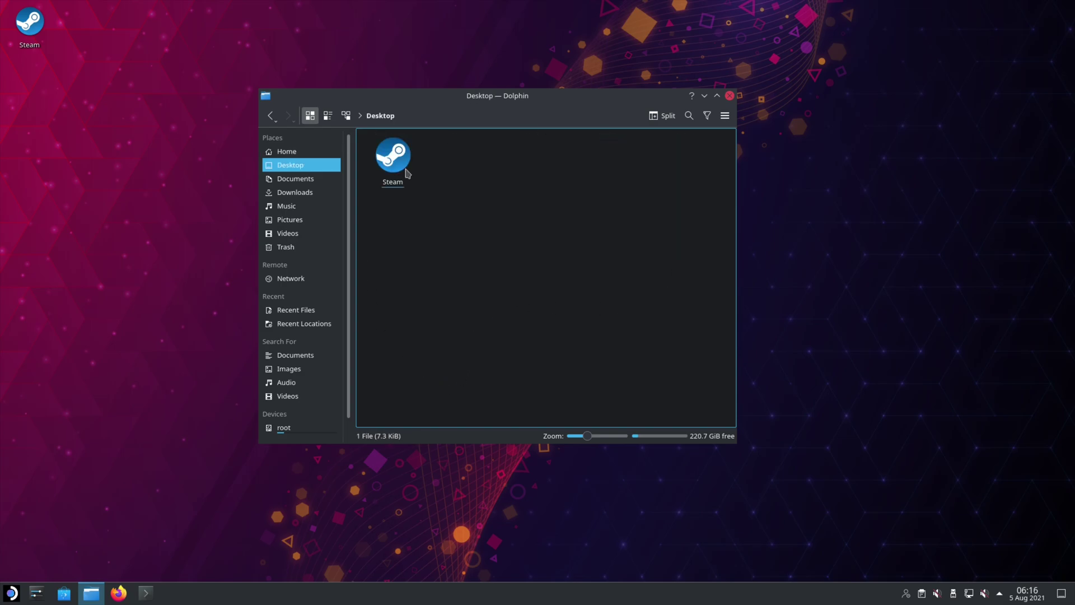
left_click(271, 116)
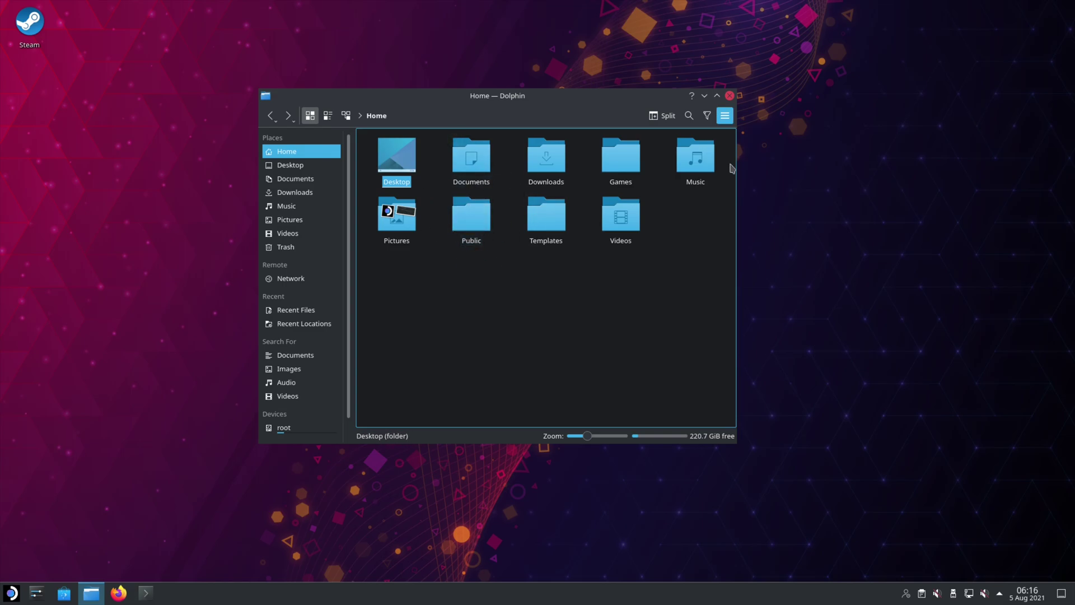
Enable Show Hidden Files in the hamburger menu and scroll through the revealed dotfiles.
left_click(725, 115)
left_click(698, 196)
left_click(724, 116)
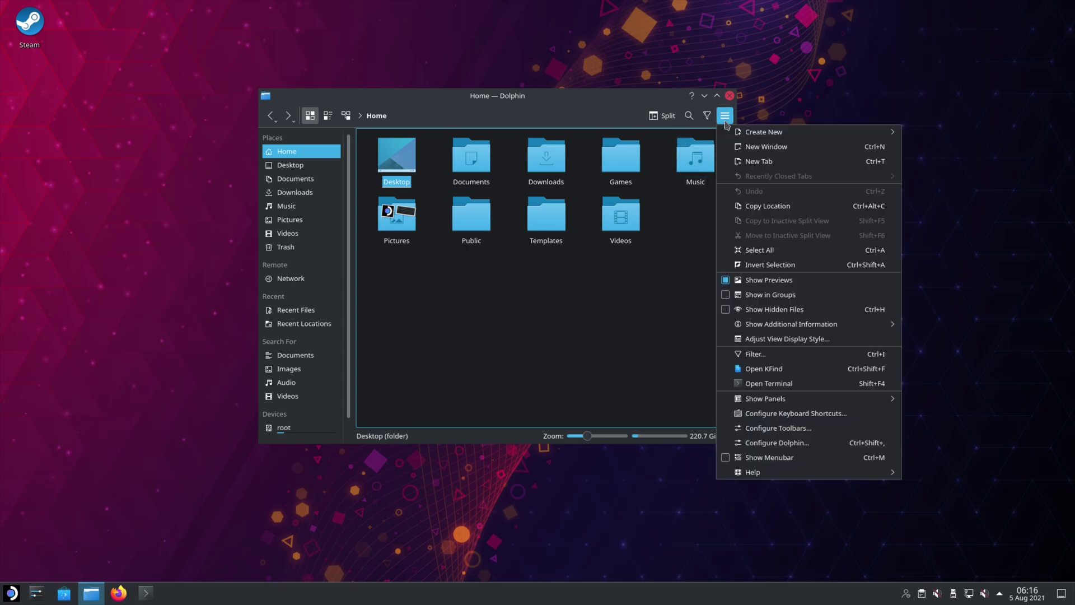
left_click(787, 311)
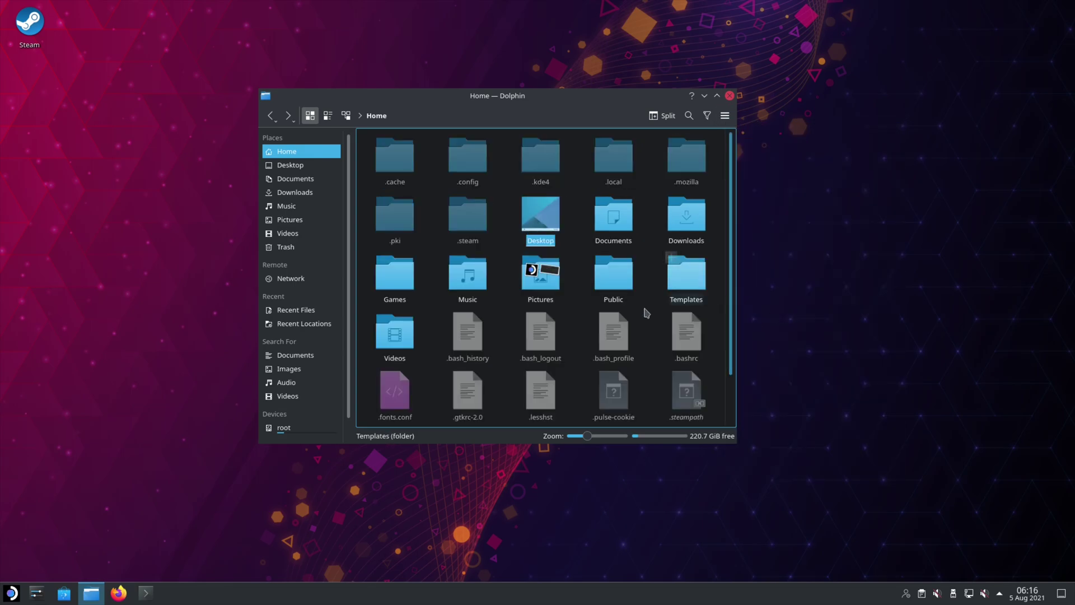
scroll(561, 275, "down", 1)
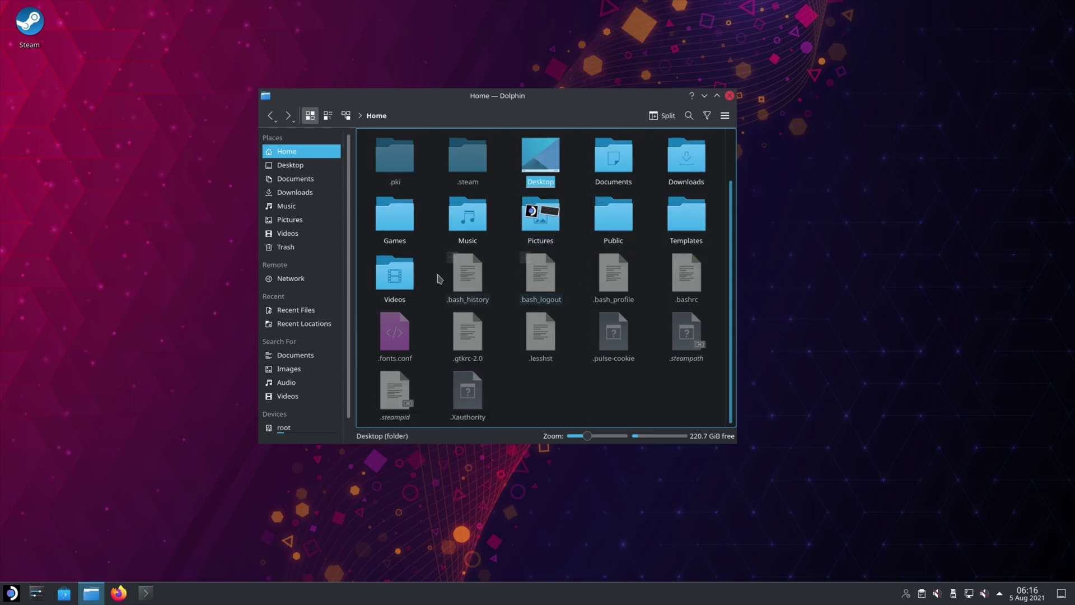
scroll(555, 269, "up", 1)
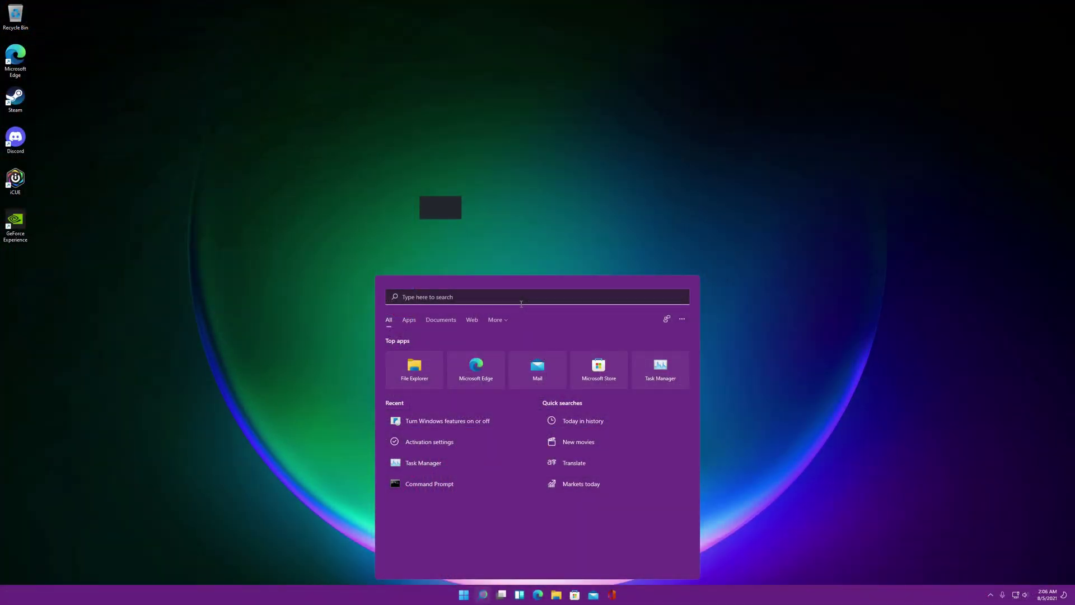
Search %appdata to reach Roaming, go up to AppData, then open Local and a subfolder.
type("%appdata")
key("Return")
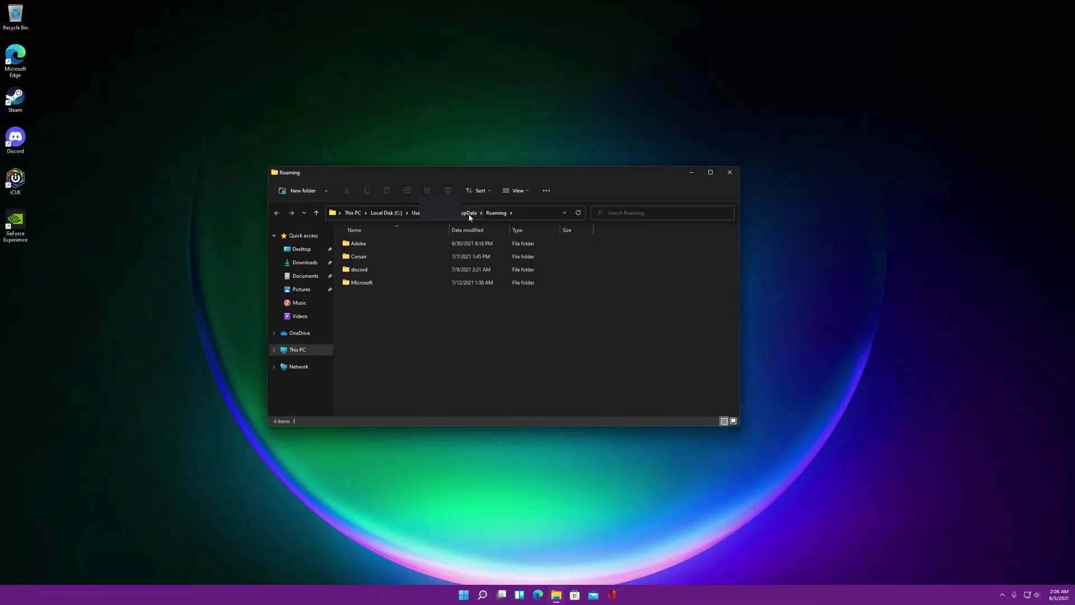
left_click(469, 212)
left_click(381, 246)
double_click(381, 246)
double_click(345, 249)
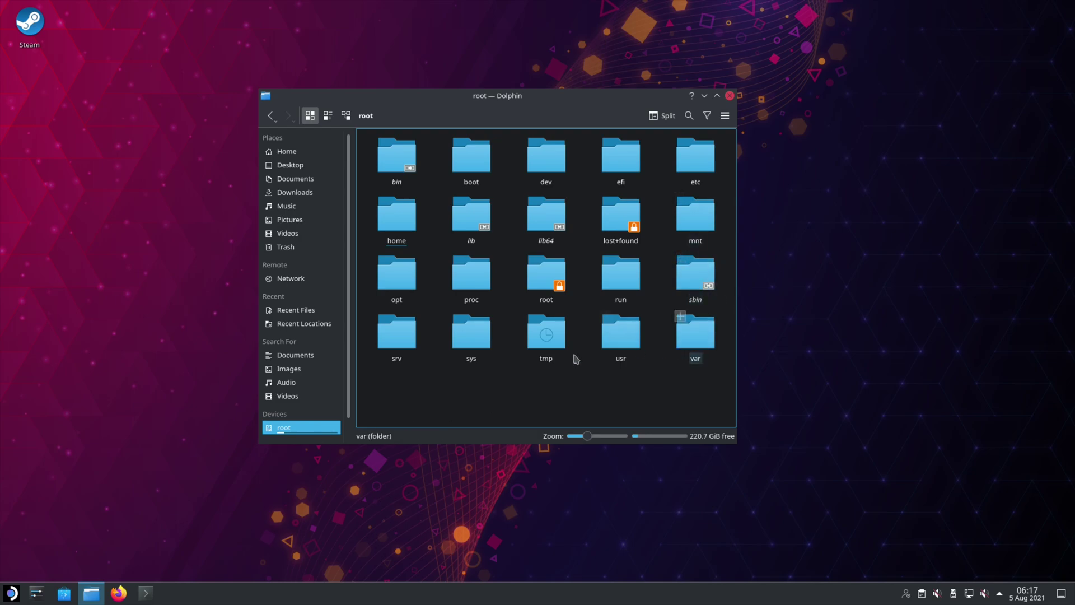
left_click(546, 345)
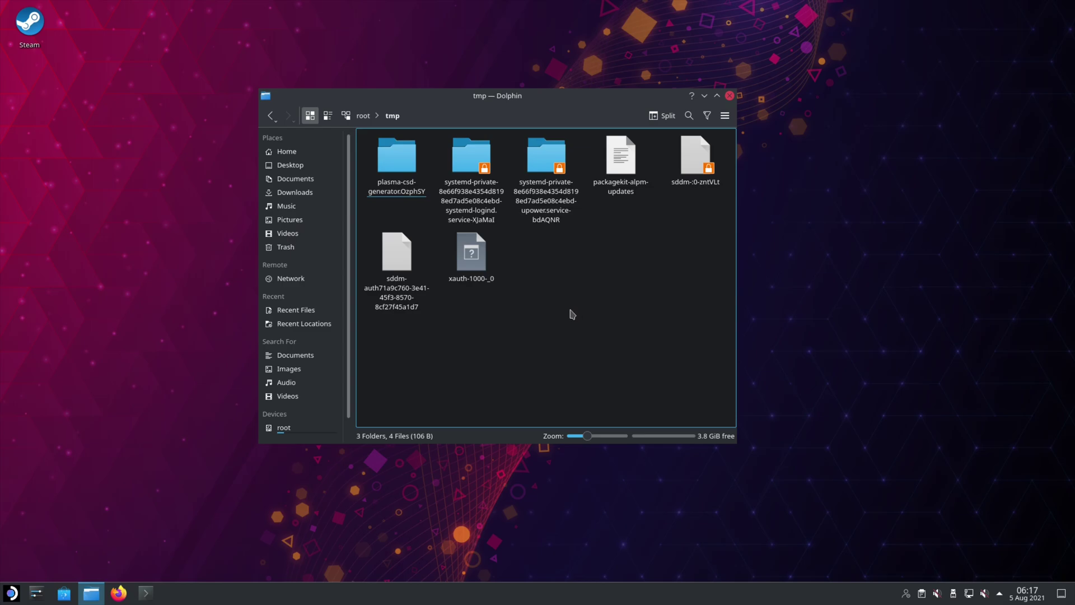
key("alt+Left")
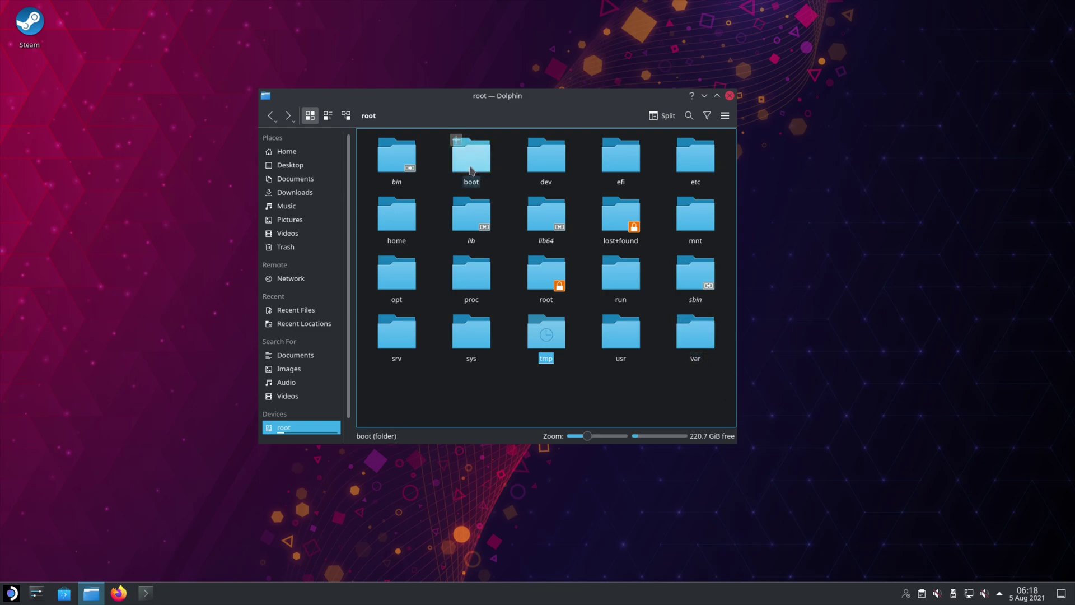
left_click(472, 289)
scroll(515, 288, "down", 5)
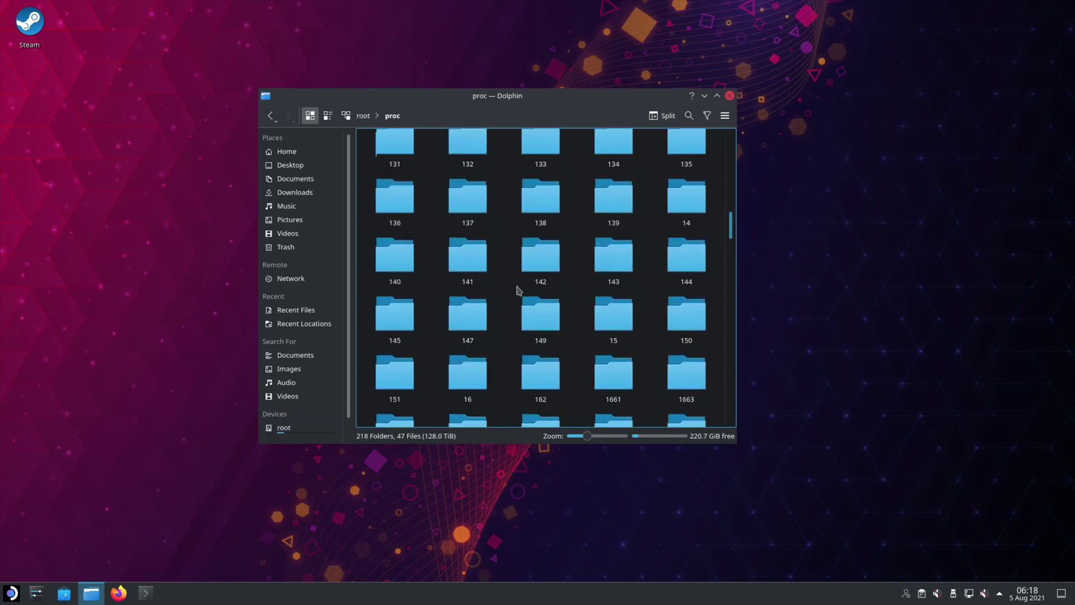
scroll(524, 289, "up", 5)
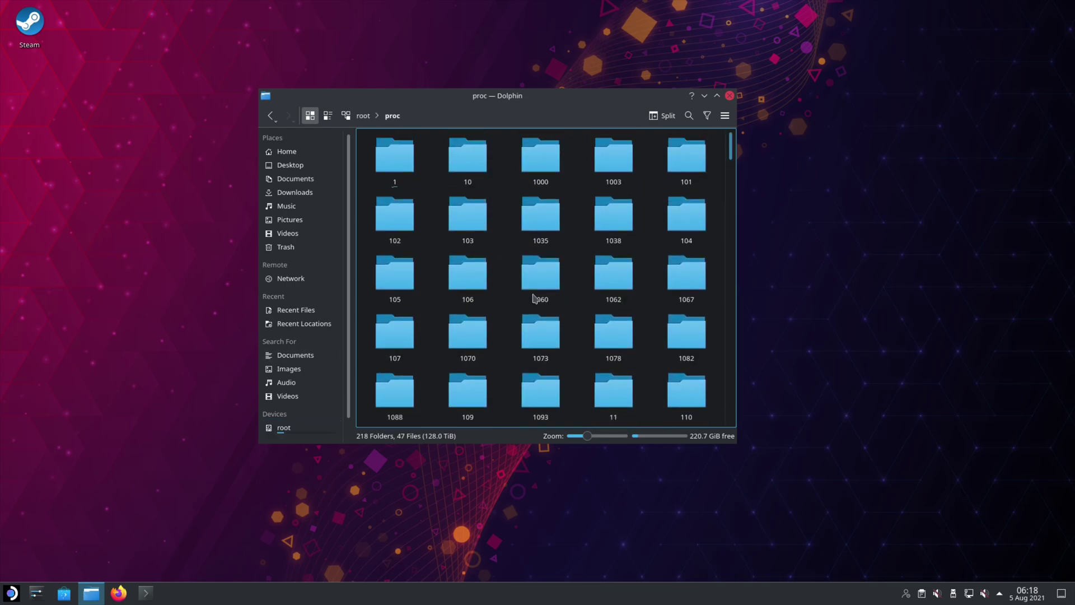
left_click(267, 117)
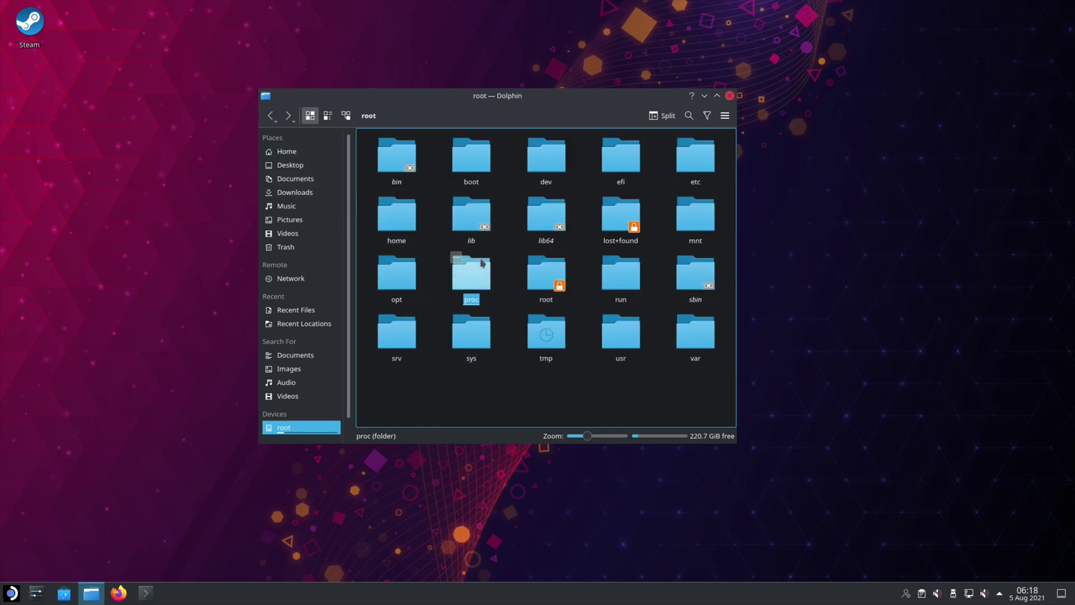
left_click(507, 301)
left_click(479, 289)
left_click(270, 115)
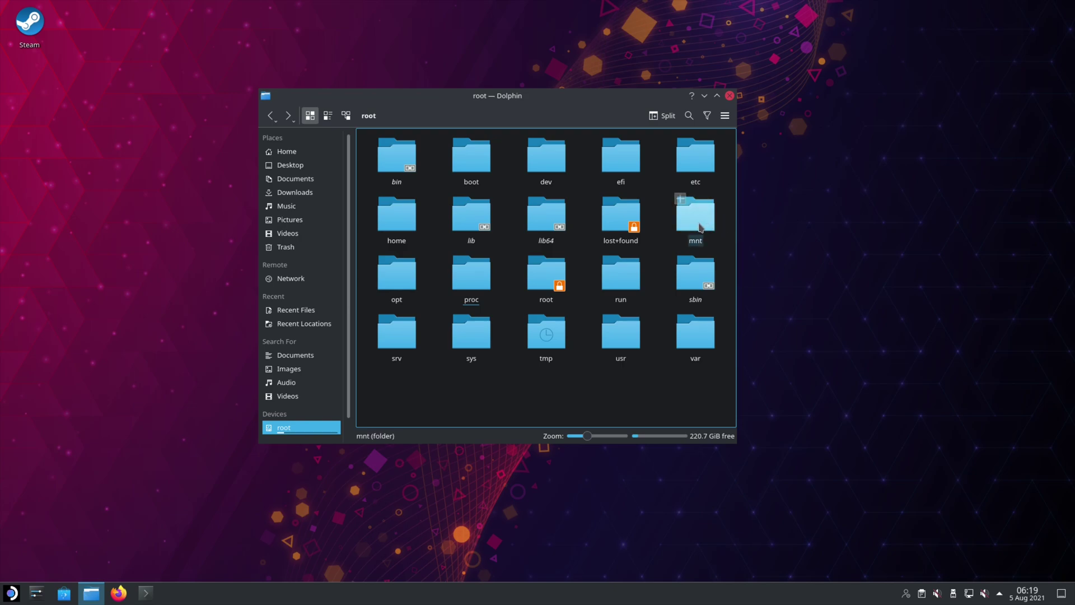
Open srv, go back to the root folder, and clear the srv selection.
left_click(408, 348)
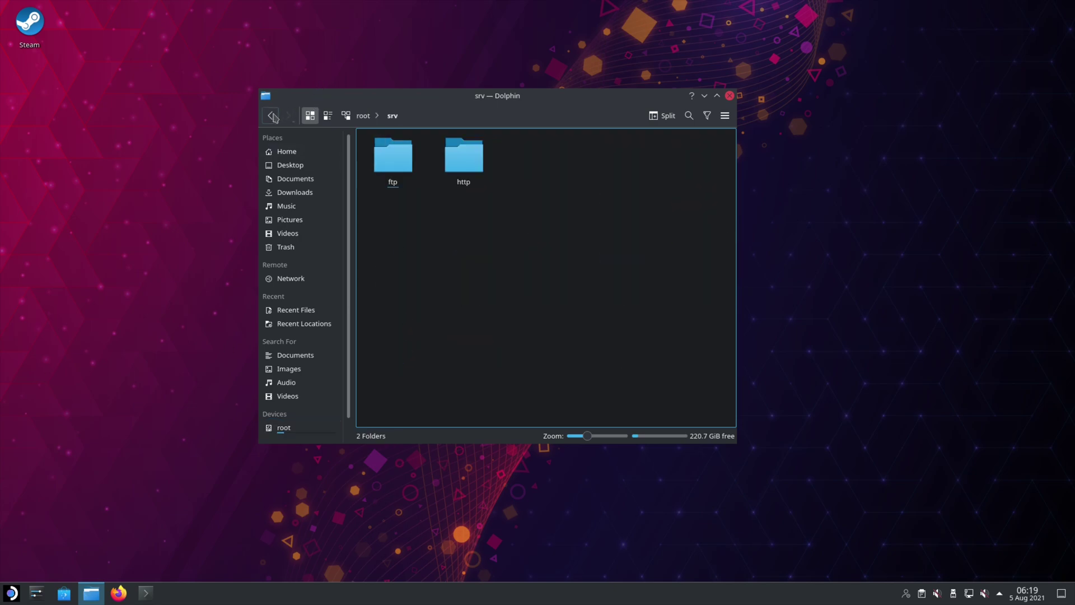
left_click(271, 116)
left_click(442, 372)
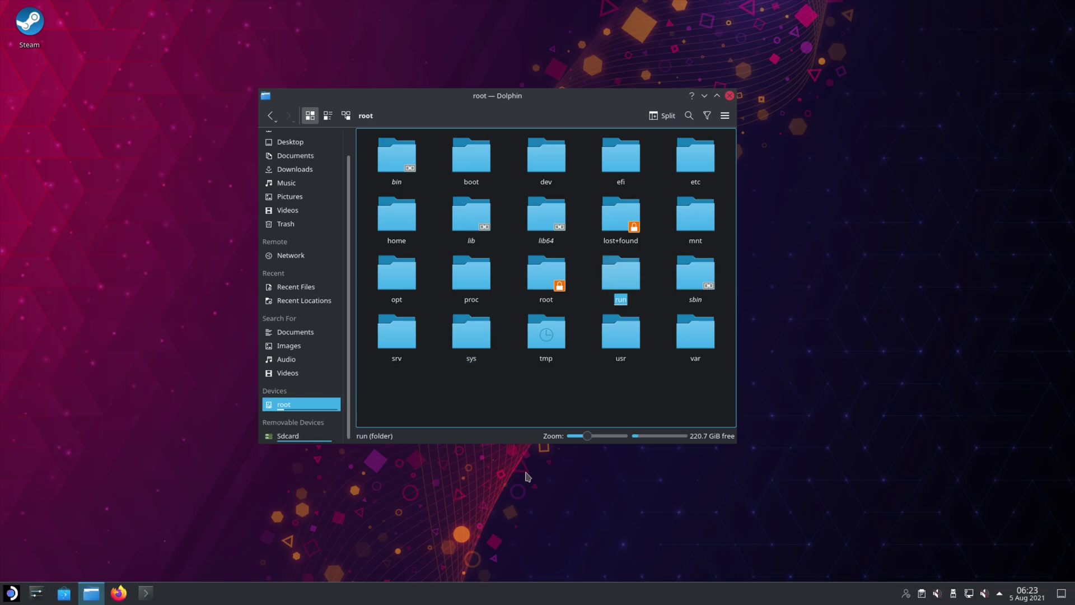
left_click(323, 440)
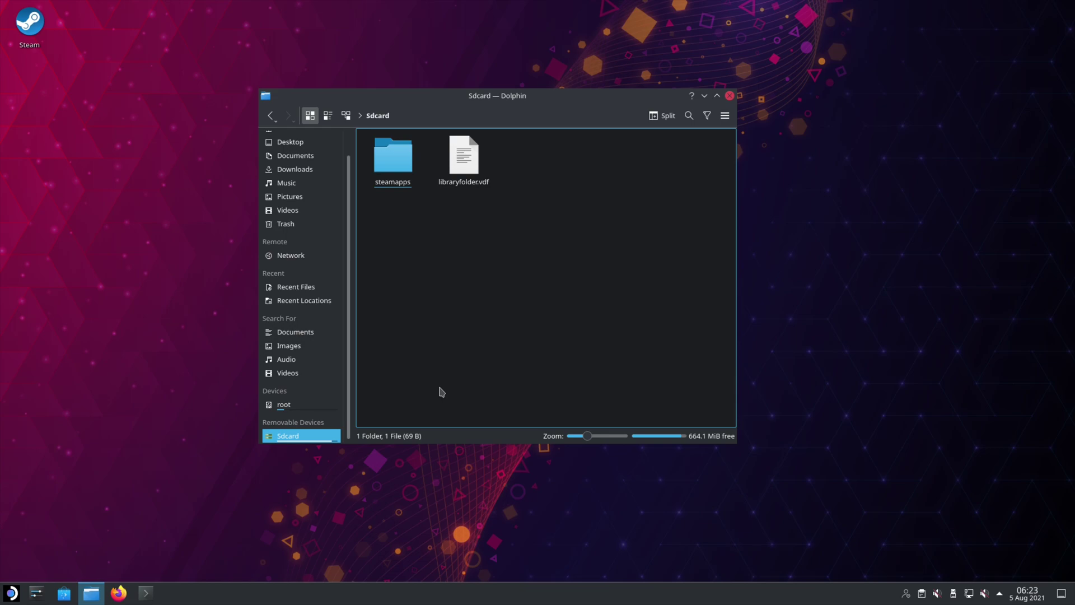
left_click(286, 405)
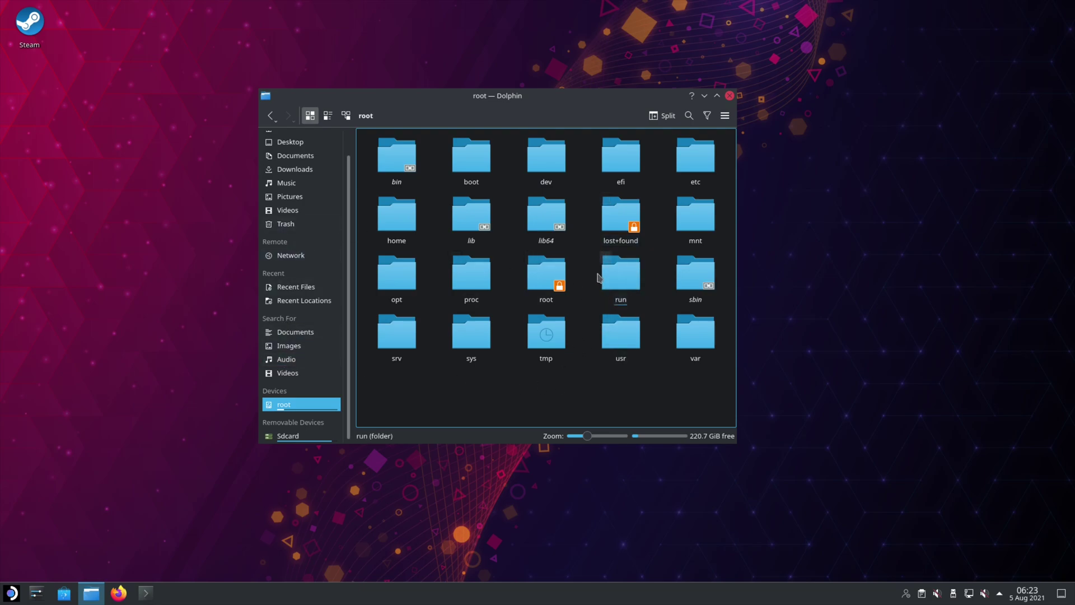
left_click(622, 280)
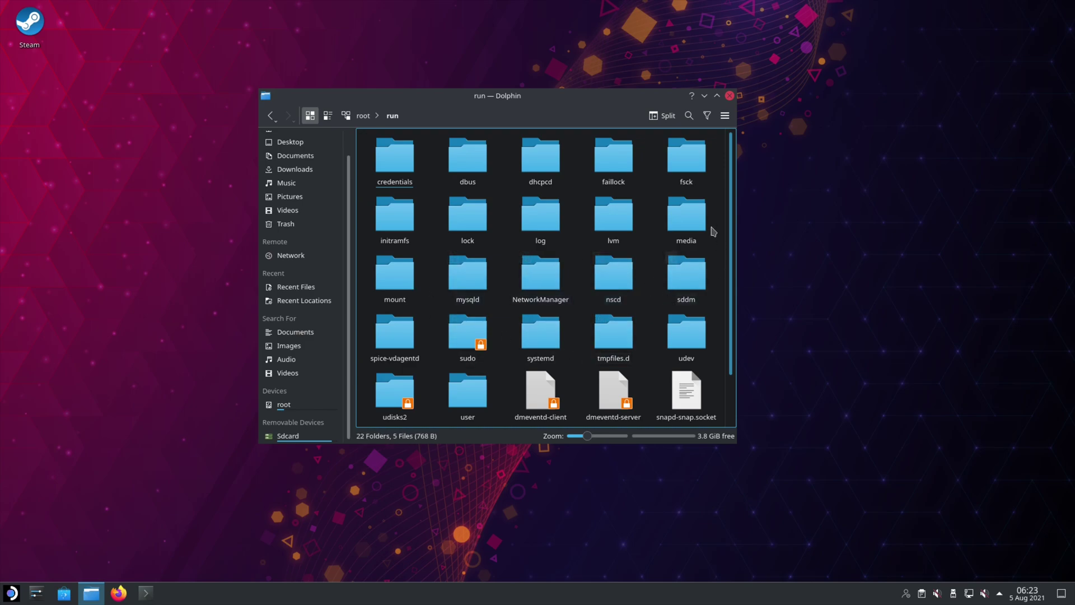
left_click(692, 225)
left_click(399, 166)
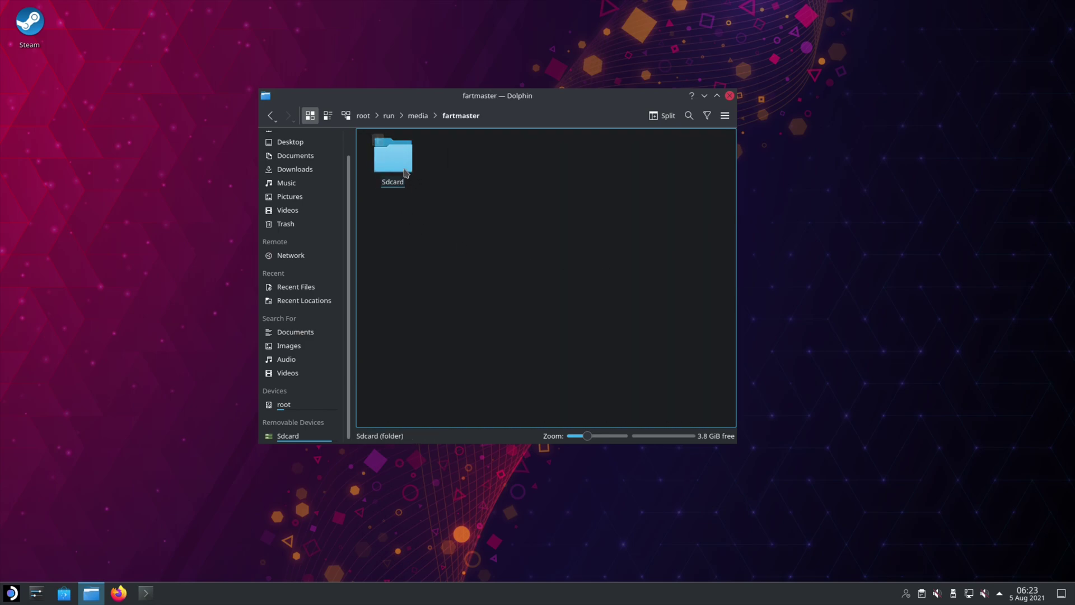
left_click(398, 163)
left_click(271, 115)
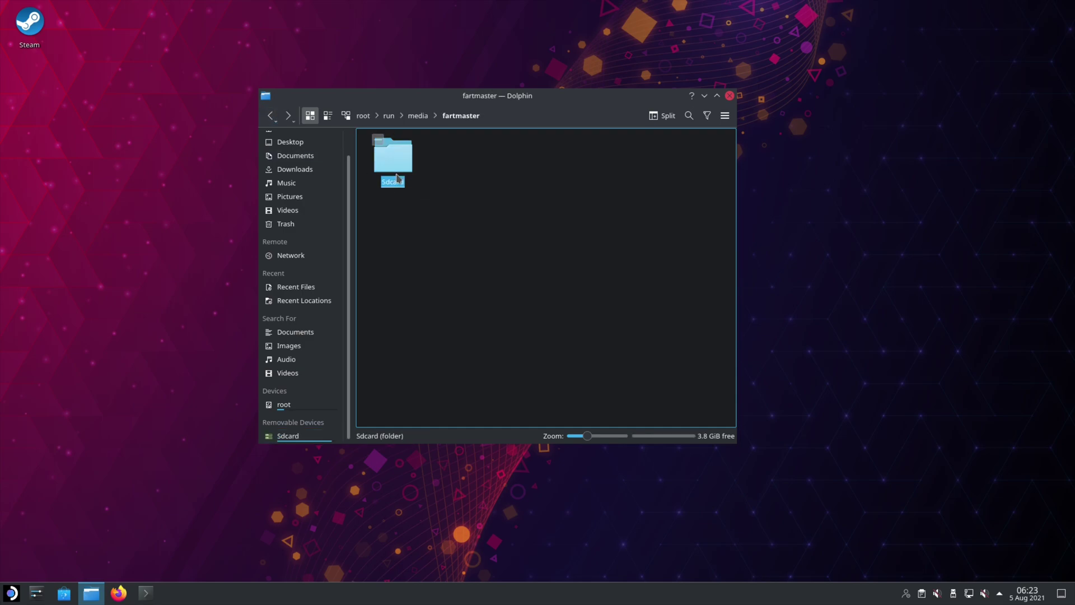
right_click(394, 165)
left_click(469, 396)
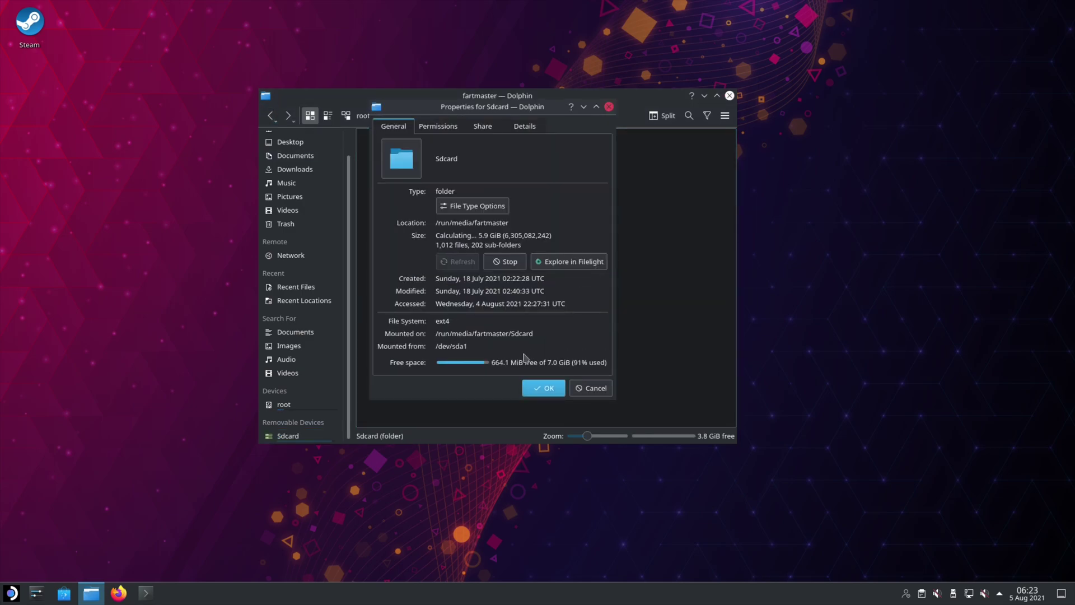
left_click_drag(551, 370, 578, 375)
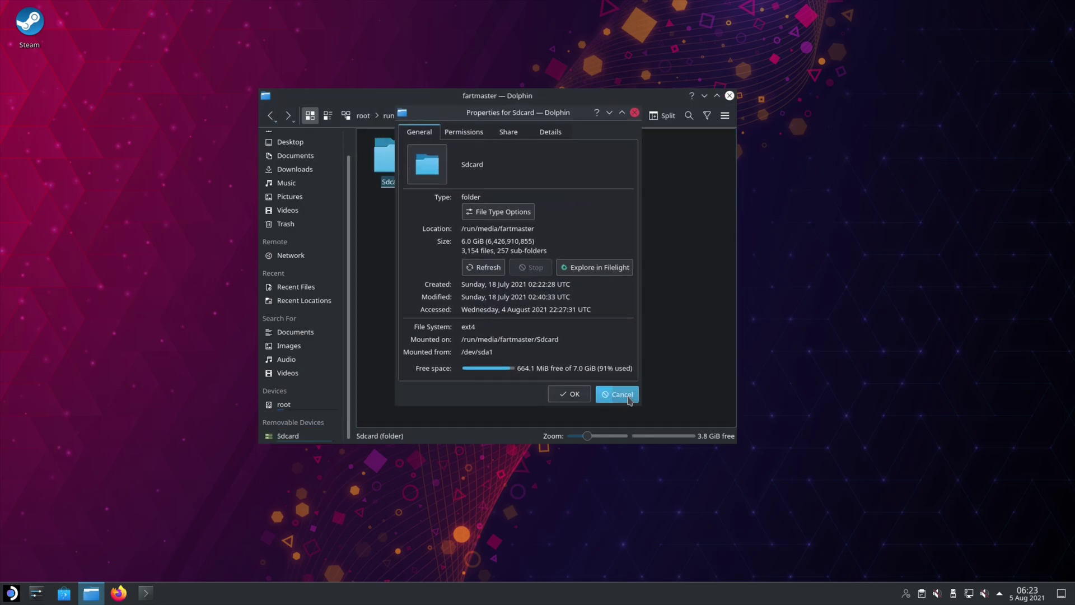
left_click(618, 392)
left_click(272, 120)
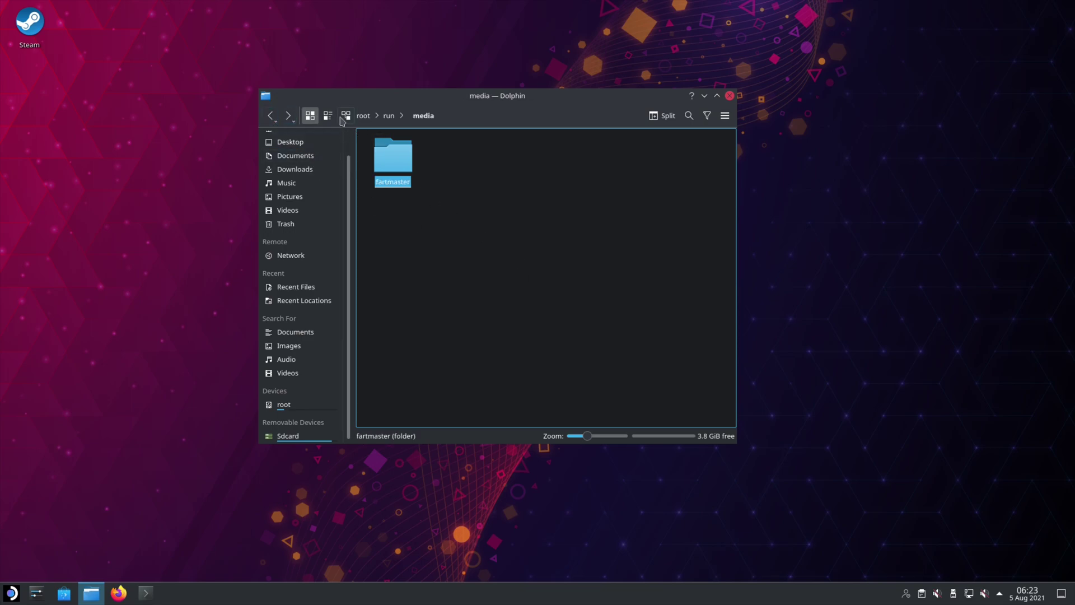
left_click(283, 404)
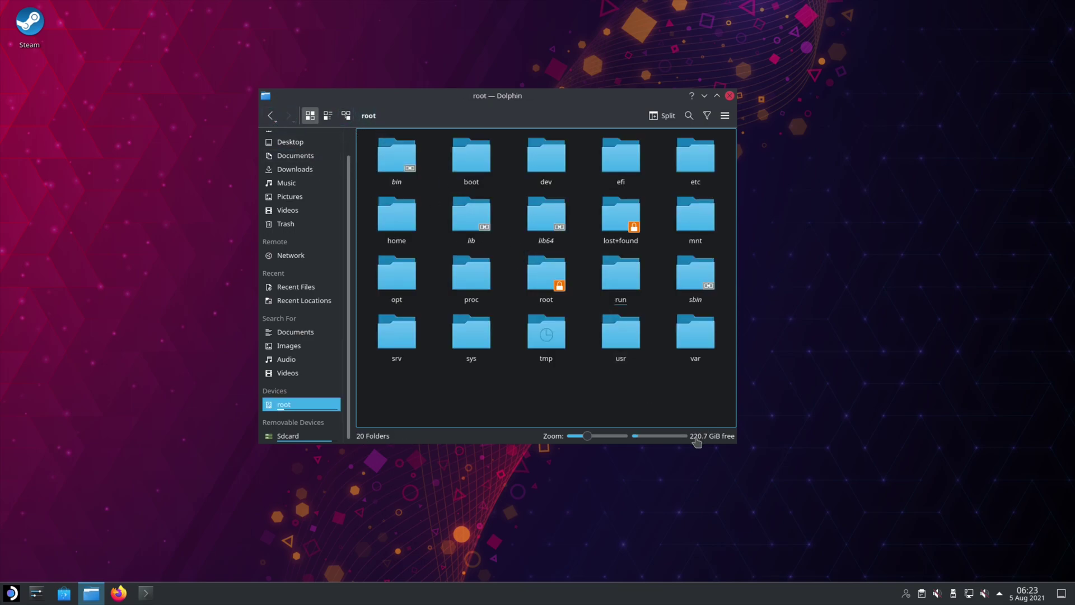
right_click(708, 393)
left_click(854, 321)
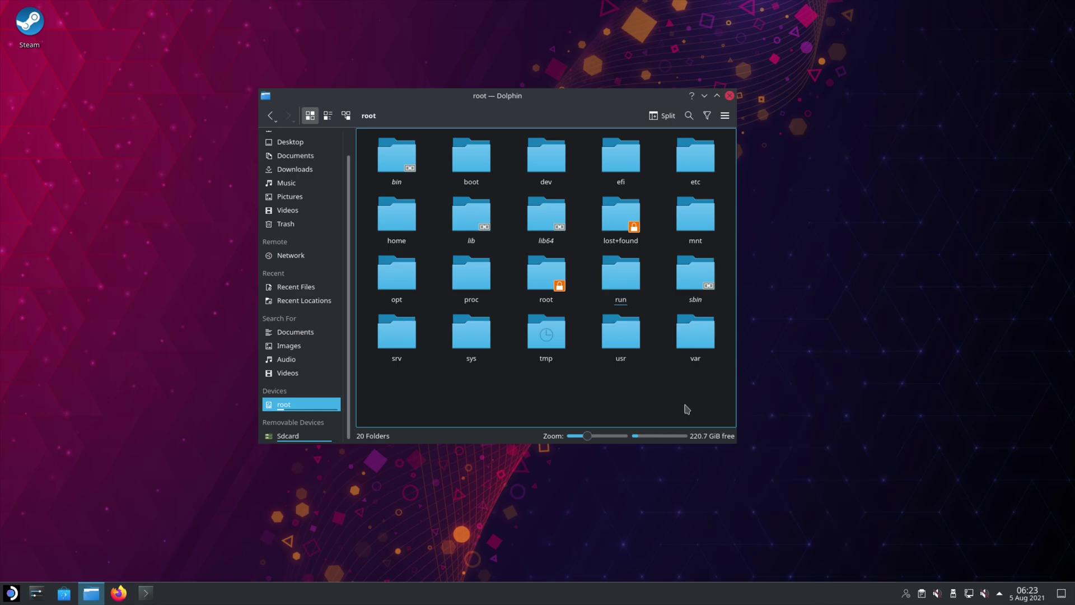